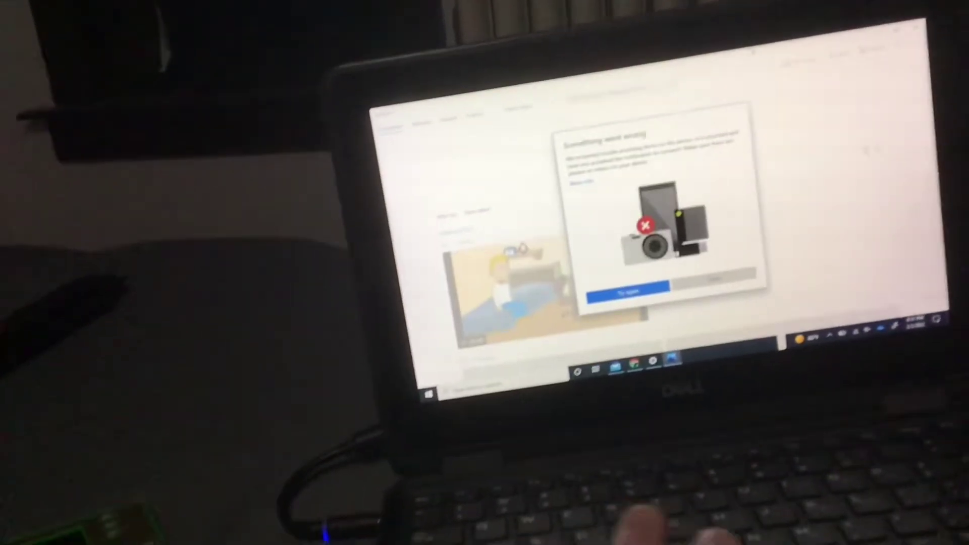
Dismiss the 'Something went wrong' device error in Photos.
{"action": "key", "text": "Escape"}
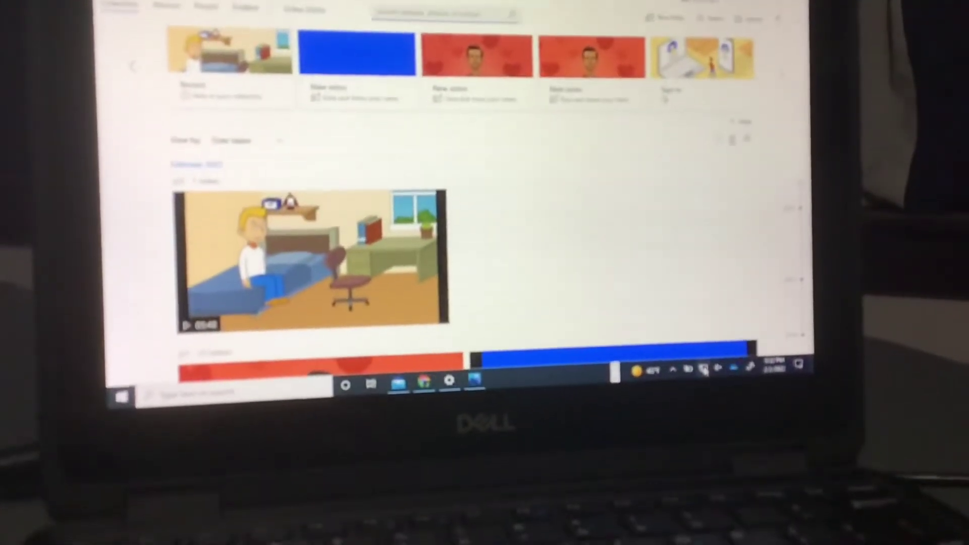
Check the connected Wi-Fi network in the network flyout, then close the list.
{"action": "left_click", "coordinate": [704, 378]}
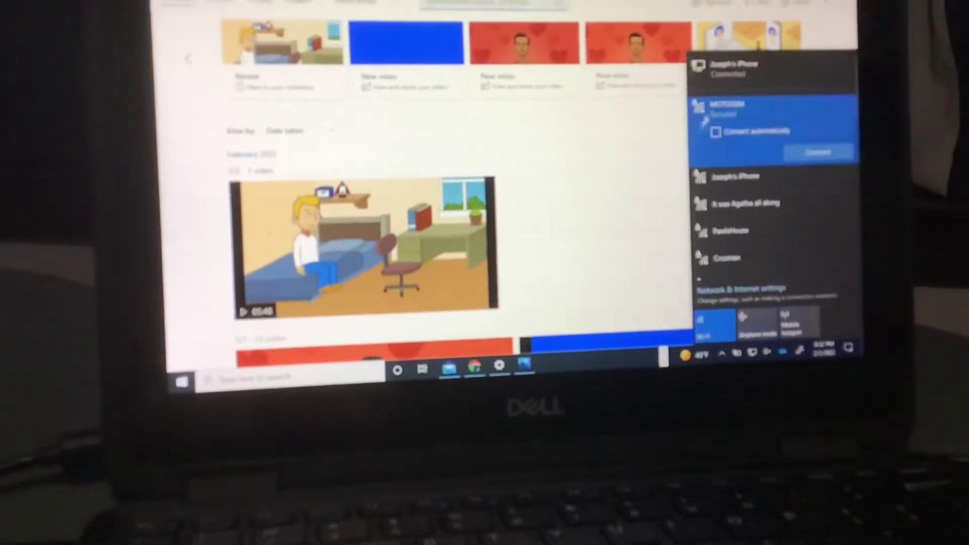
{"action": "left_click", "coordinate": [638, 193]}
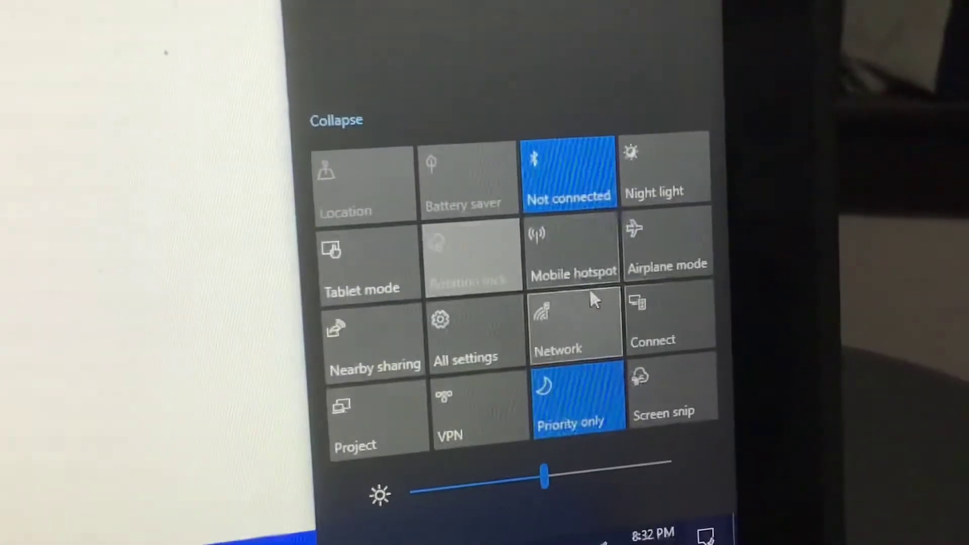
Switch on the Mobile hotspot tile and reopen the Action Center quick actions.
{"action": "left_click", "coordinate": [572, 248]}
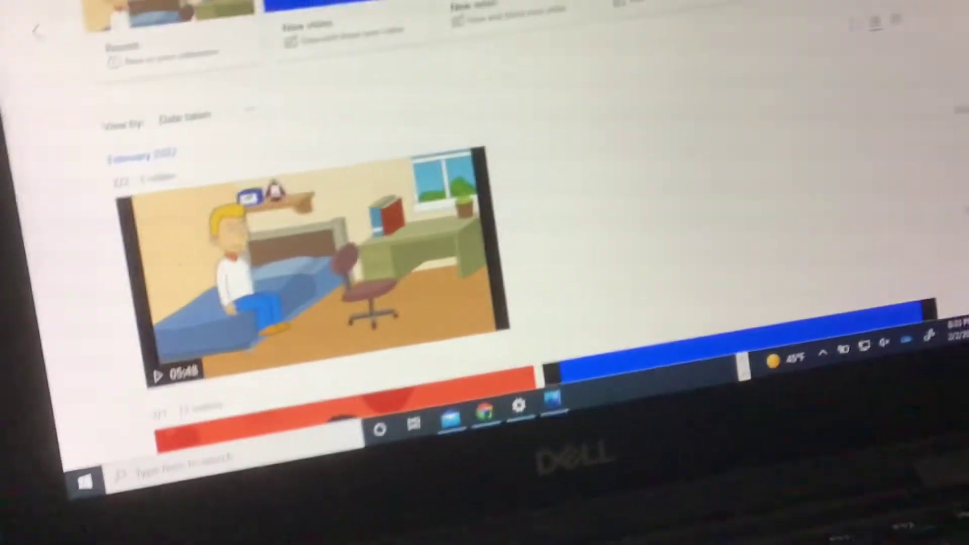
{"action": "key", "text": "super+a"}
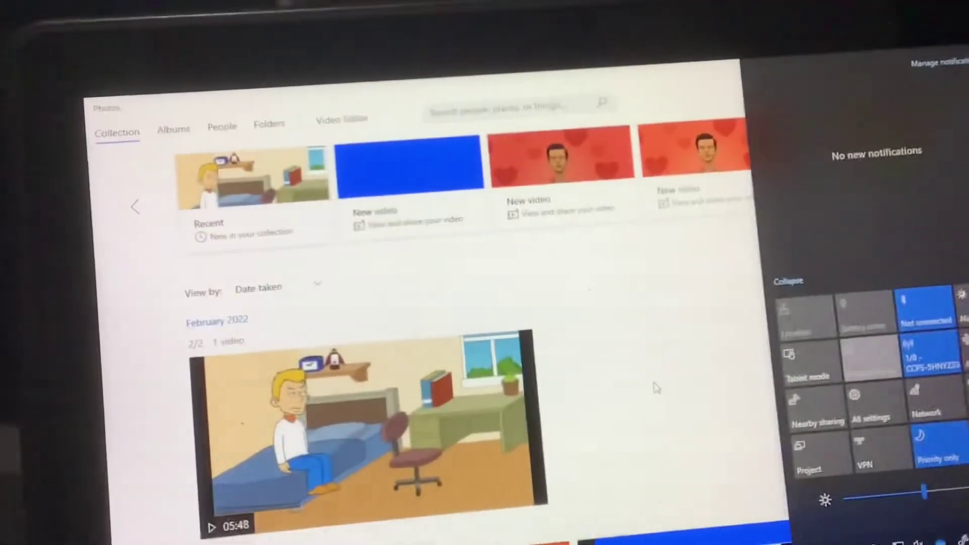
Close Action Center, minimize Chrome, and bring File Explorer back to the front.
{"action": "left_click", "coordinate": [653, 389]}
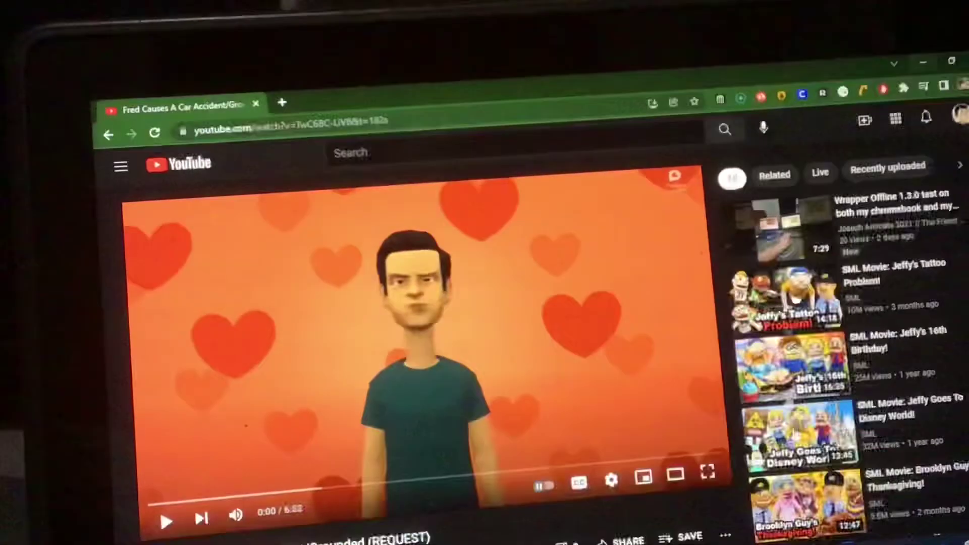
{"action": "left_click", "coordinate": [920, 66]}
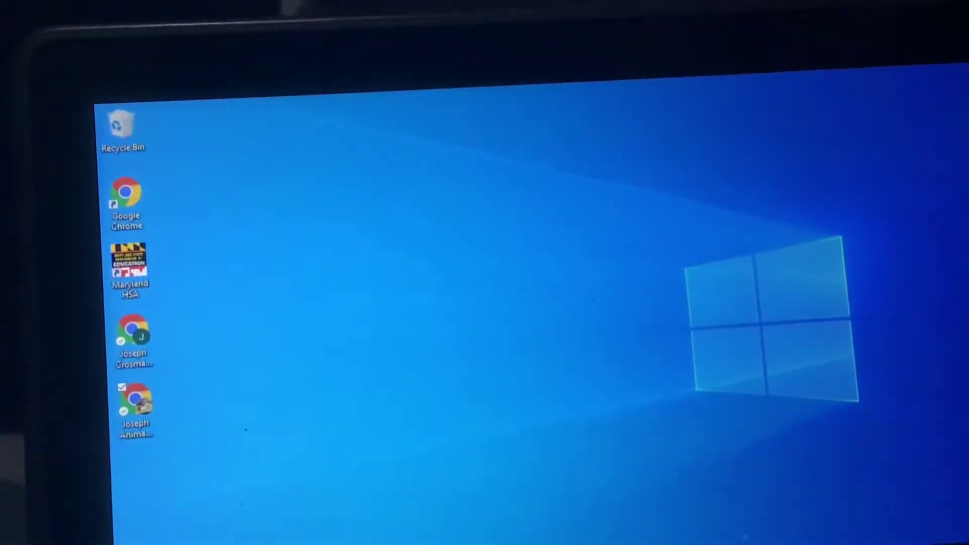
{"action": "left_click", "coordinate": [515, 530]}
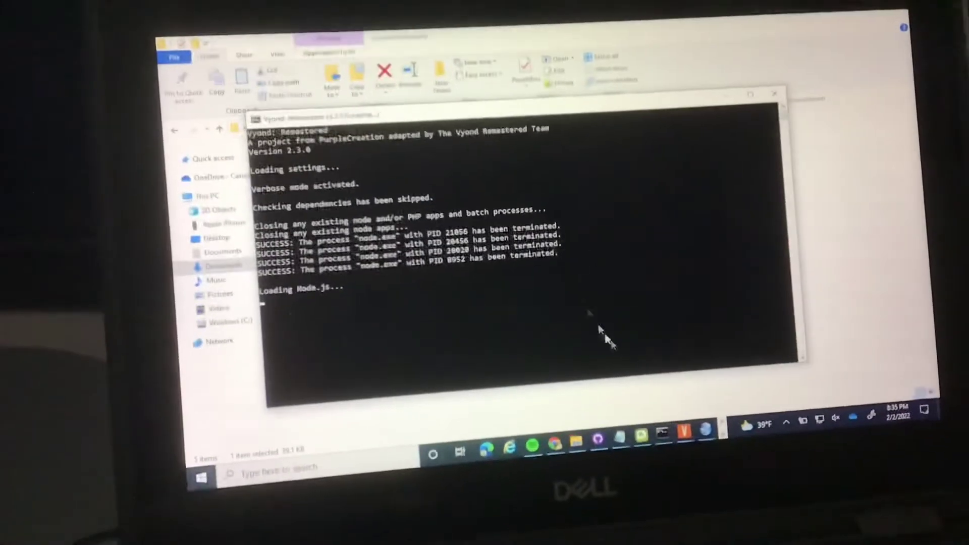
Close the launcher console and open the Vyond Remastered video list from the taskbar.
{"action": "left_click", "coordinate": [773, 80]}
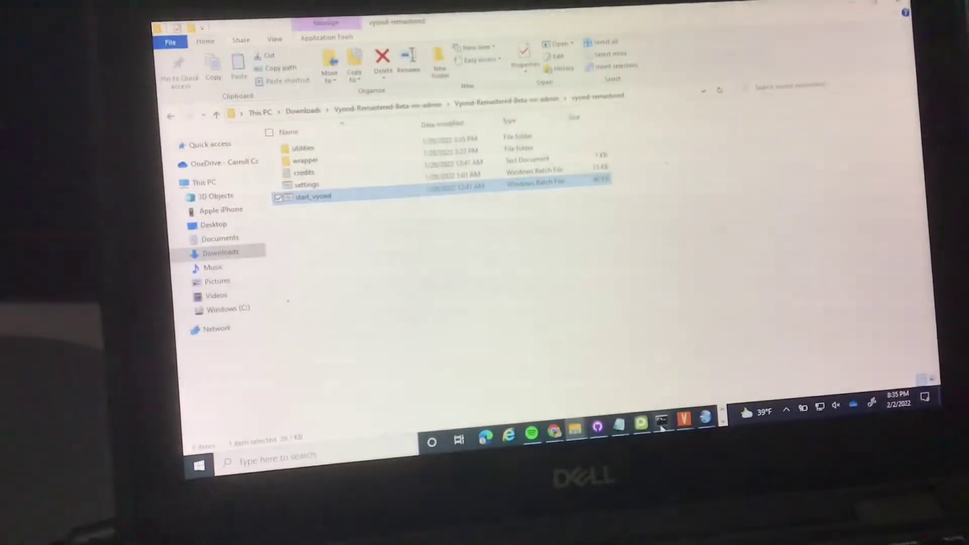
{"action": "left_click", "coordinate": [658, 421]}
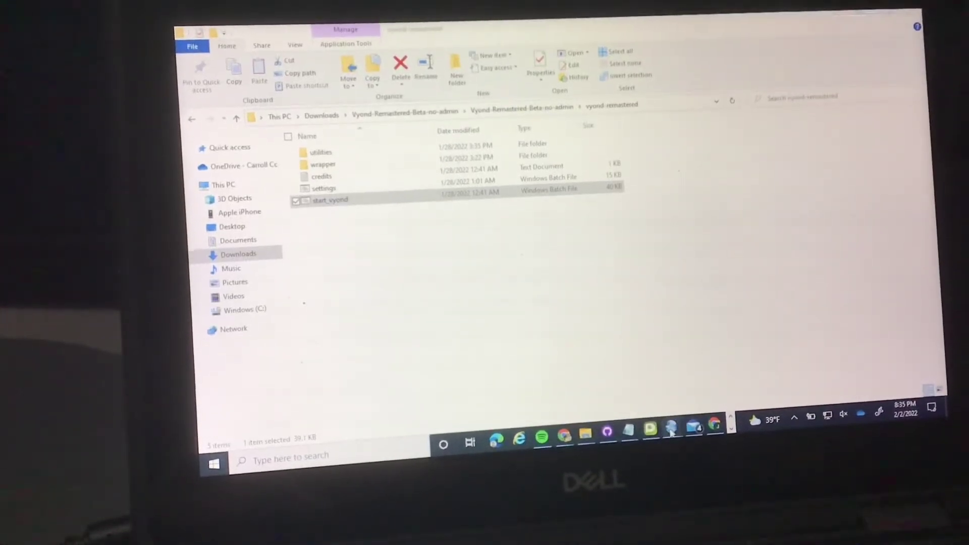
{"action": "right_click", "coordinate": [671, 436]}
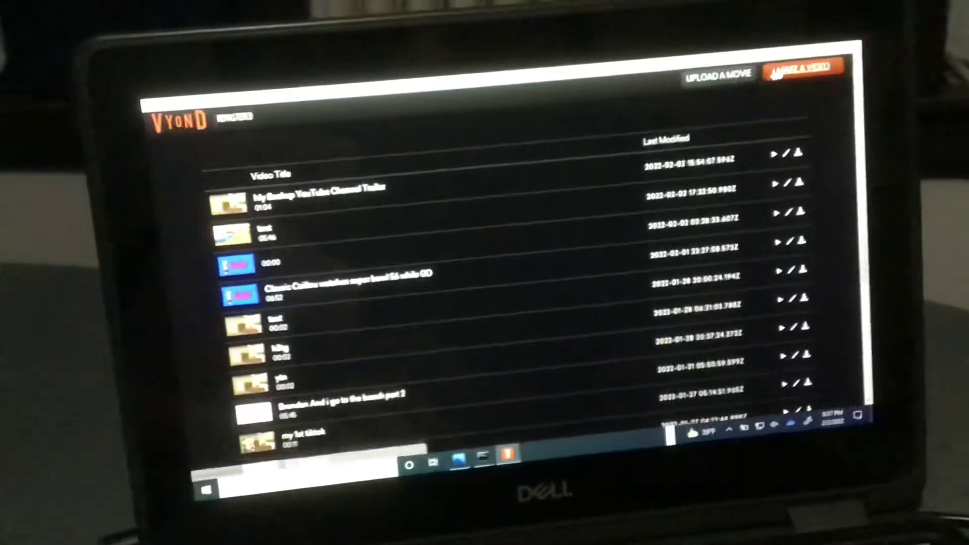
{"action": "left_click", "coordinate": [750, 90]}
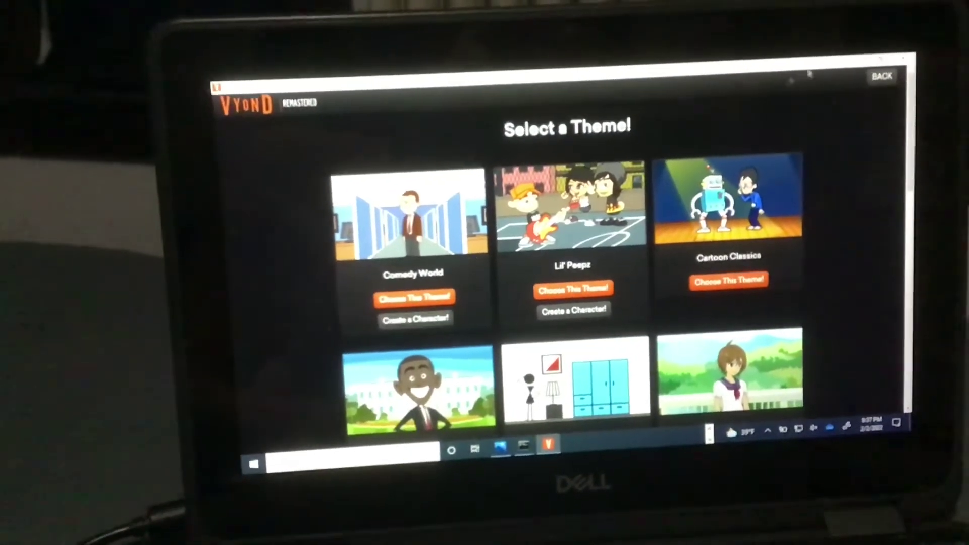
{"action": "left_click", "coordinate": [891, 77]}
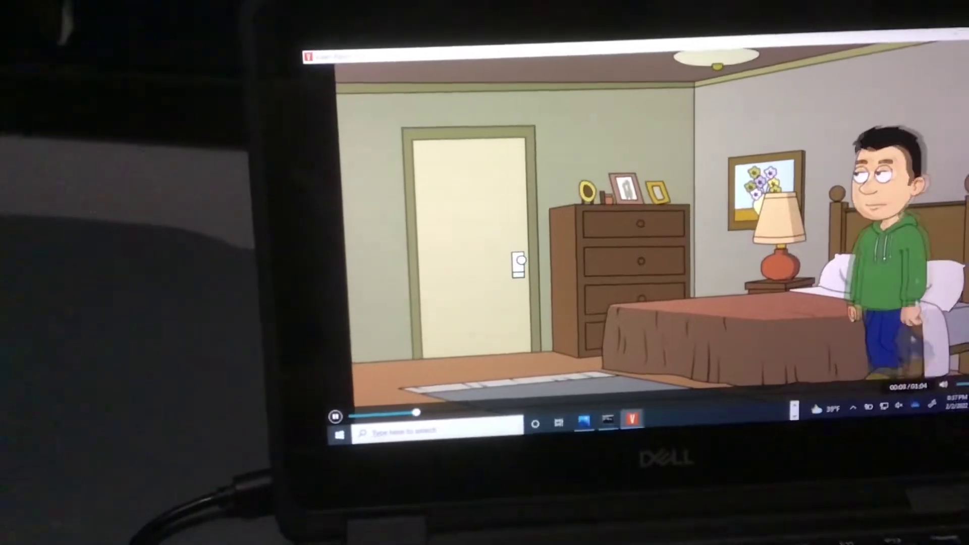
Close the cartoon preview player and check the speaker volume.
{"action": "key", "text": "Escape"}
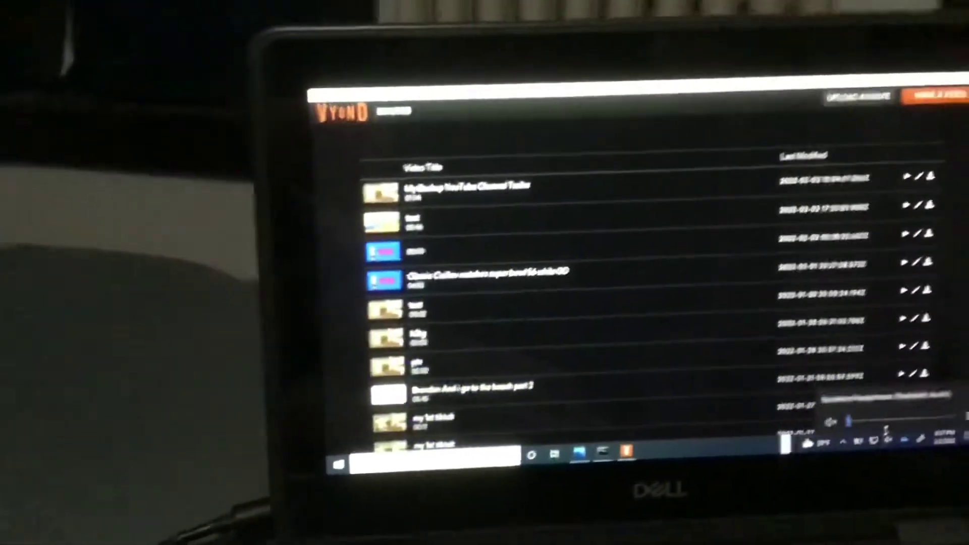
{"action": "left_click", "coordinate": [893, 431]}
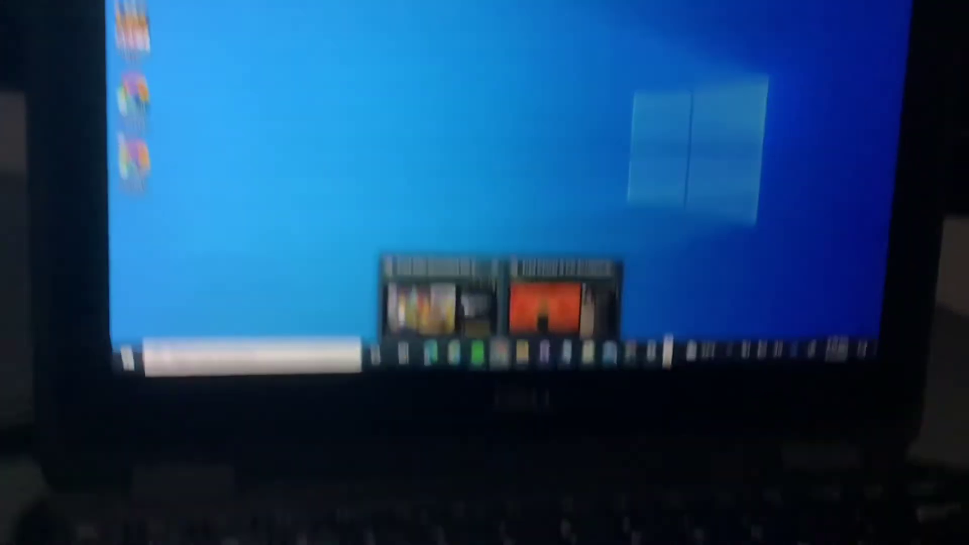
Bring forward the 'Joseph Animate 2021 // The Friend Maker (backup)' channel window.
{"action": "mouse_move", "coordinate": [577, 463]}
{"action": "left_click", "coordinate": [507, 307]}
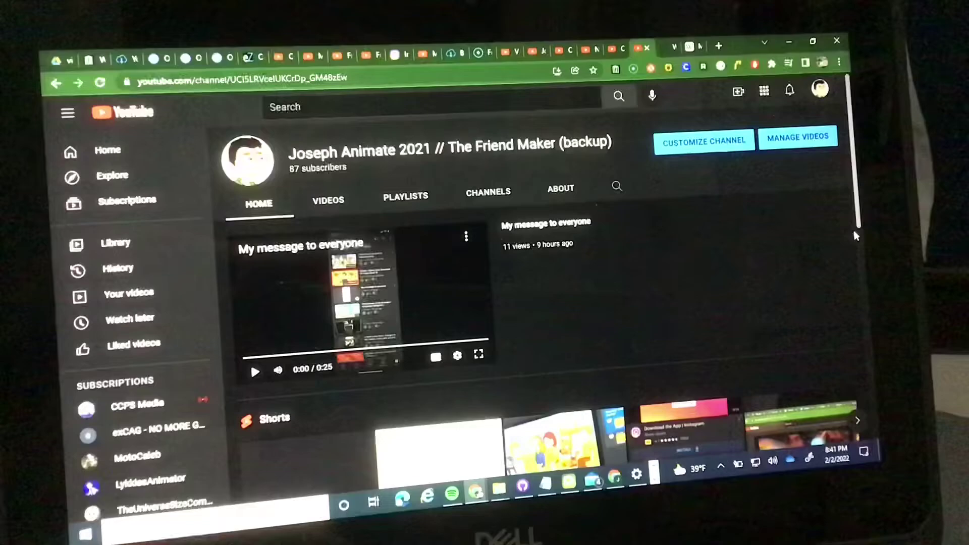
{"action": "scroll", "coordinate": [861, 428], "scroll_direction": "down", "scroll_amount": 5}
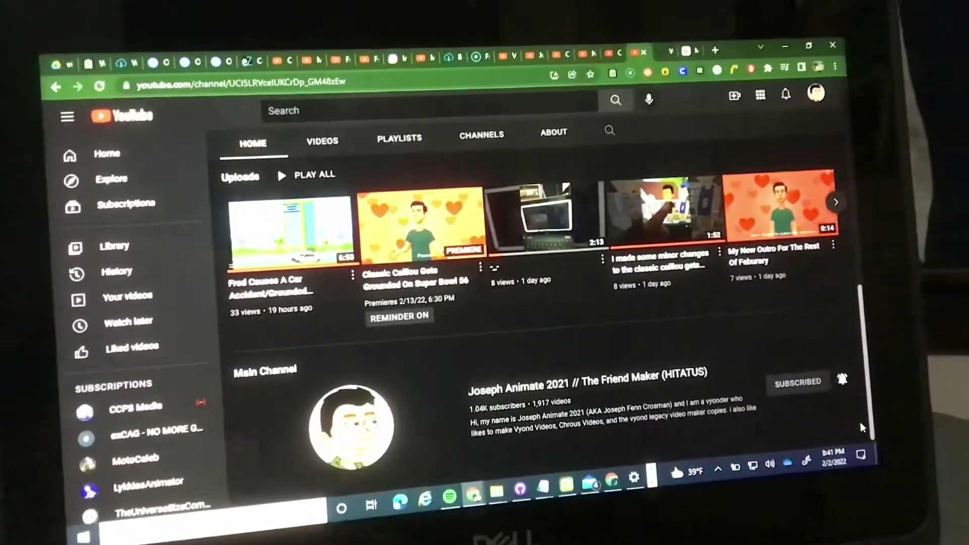
{"action": "scroll", "coordinate": [869, 379], "scroll_direction": "up", "scroll_amount": 5}
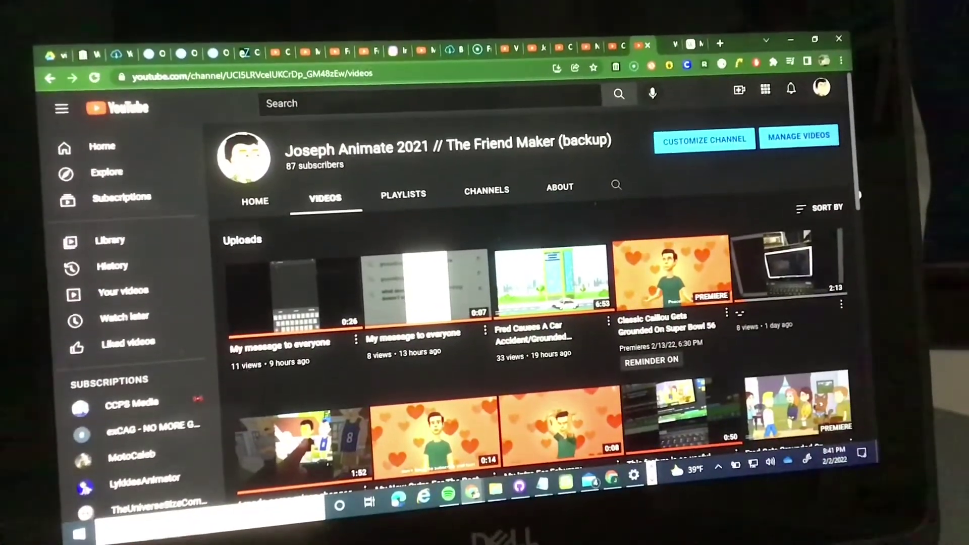
{"action": "mouse_move", "coordinate": [859, 197]}
{"action": "left_mouse_down"}
{"action": "mouse_move", "coordinate": [853, 392]}
{"action": "mouse_move", "coordinate": [842, 429]}
{"action": "left_mouse_up"}
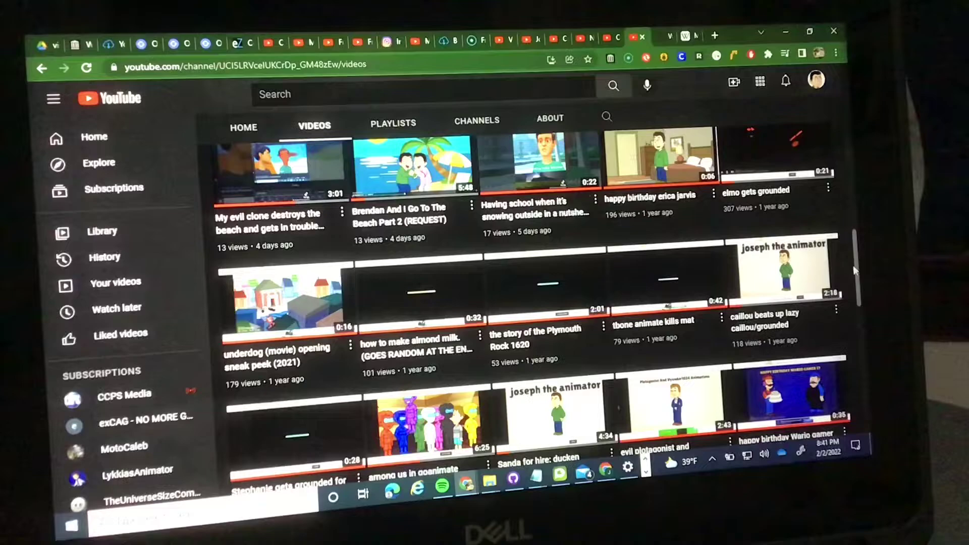
{"action": "mouse_move", "coordinate": [854, 268]}
{"action": "left_mouse_down"}
{"action": "mouse_move", "coordinate": [854, 288]}
{"action": "mouse_move", "coordinate": [847, 228]}
{"action": "left_mouse_up"}
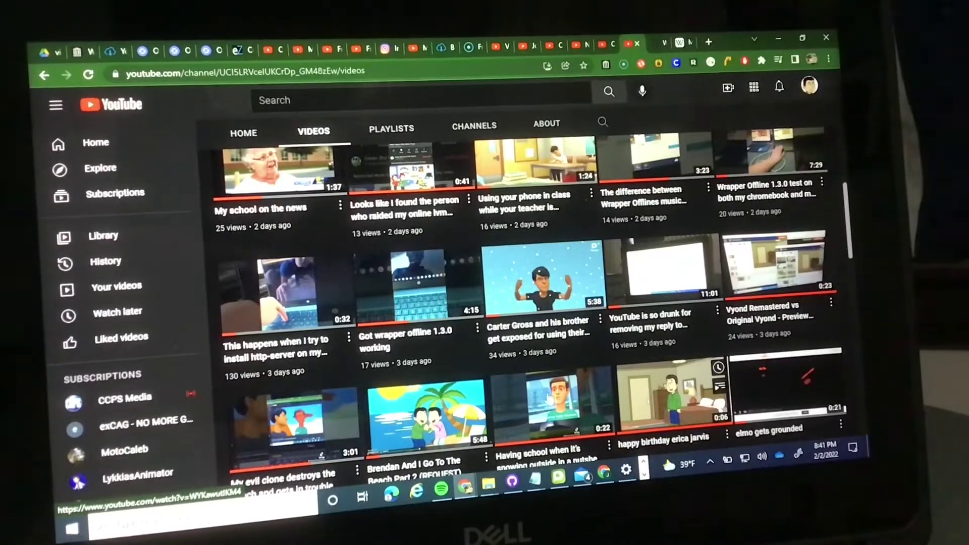
{"action": "left_click_drag", "start_coordinate": [852, 212], "coordinate": [836, 356]}
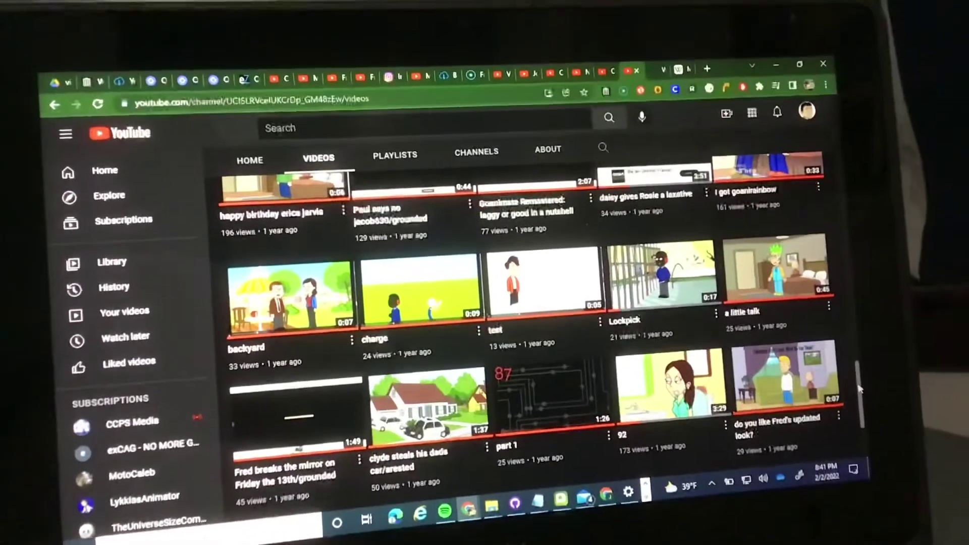
{"action": "left_click_drag", "start_coordinate": [857, 389], "coordinate": [863, 431]}
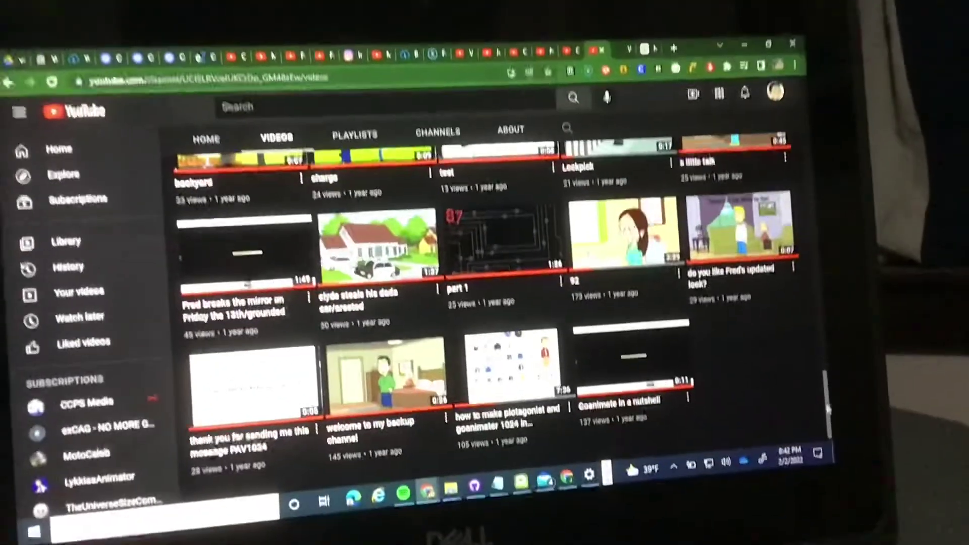
{"action": "scroll", "coordinate": [470, 287], "scroll_direction": "up", "scroll_amount": 1}
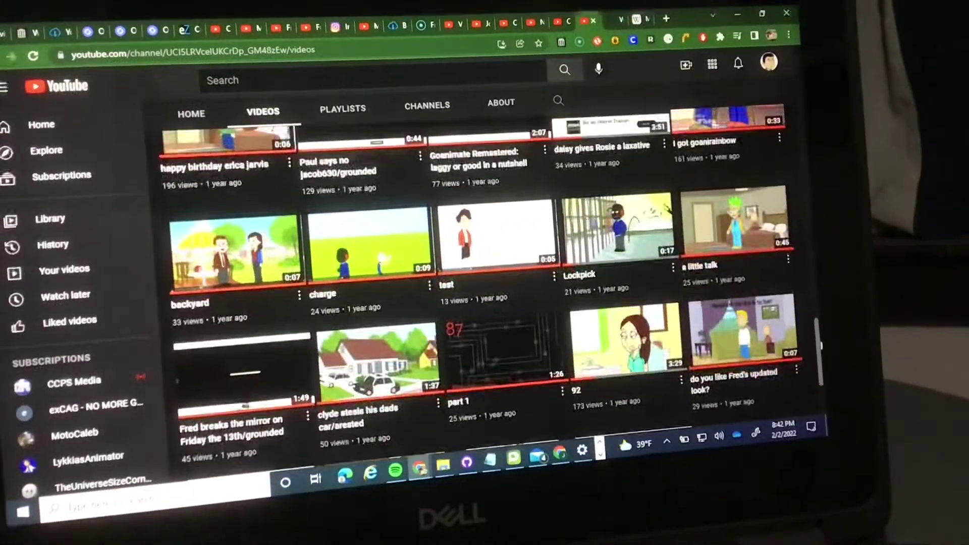
{"action": "scroll", "coordinate": [470, 288], "scroll_direction": "down", "scroll_amount": 1}
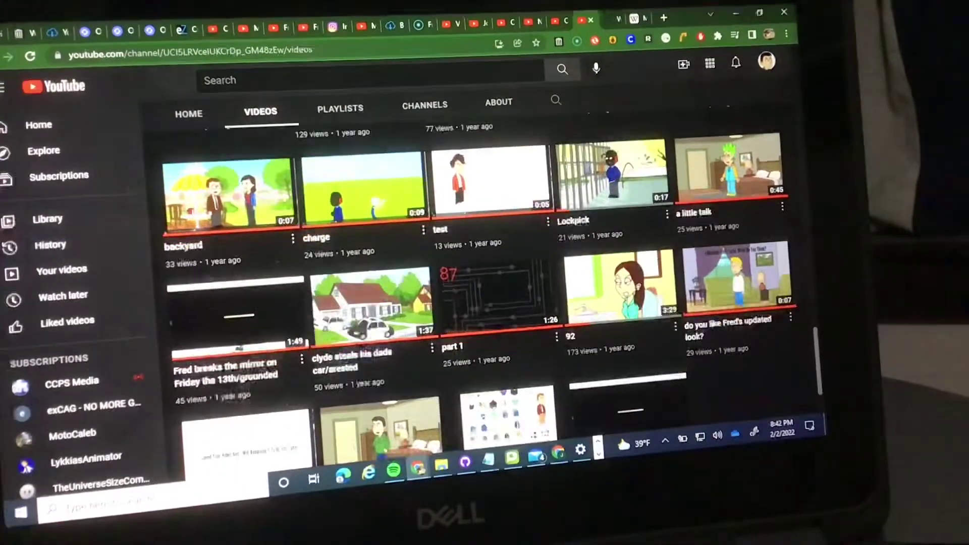
{"action": "scroll", "coordinate": [819, 363], "scroll_direction": "up", "scroll_amount": 1}
{"action": "scroll", "coordinate": [818, 351], "scroll_direction": "down", "scroll_amount": 1}
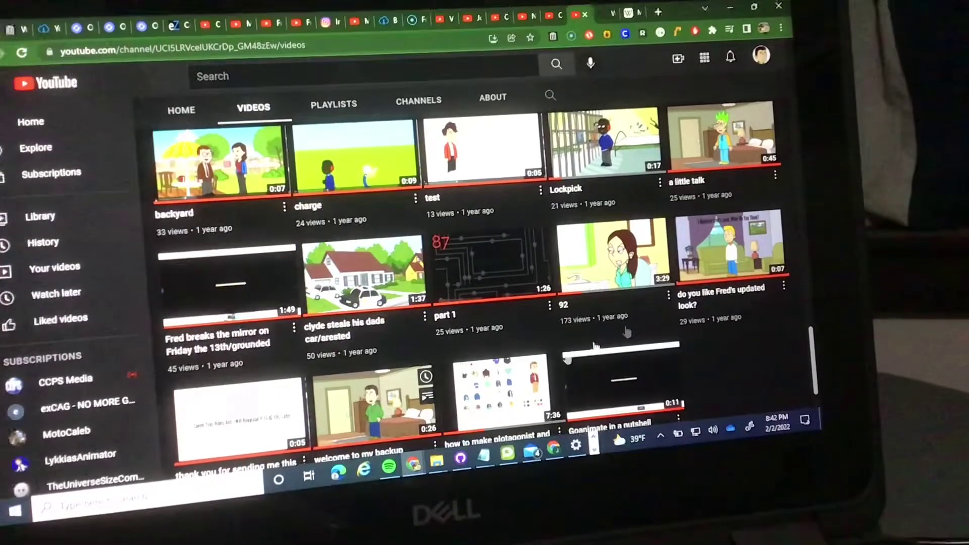
{"action": "scroll", "coordinate": [814, 352], "scroll_direction": "up", "scroll_amount": 10}
{"action": "scroll", "coordinate": [814, 353], "scroll_direction": "up", "scroll_amount": 10}
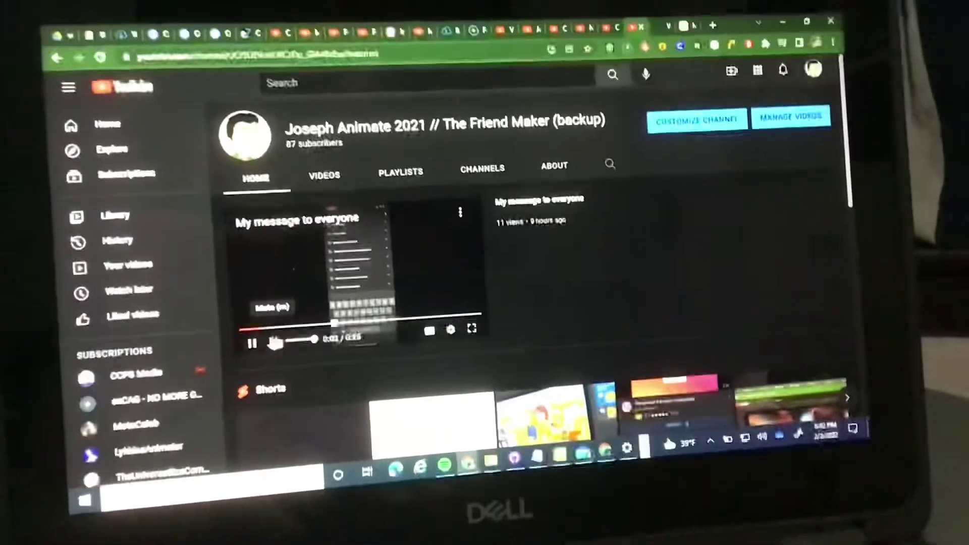
Pause 'My message to everyone' two seconds in on the backup channel.
{"action": "left_click", "coordinate": [190, 347]}
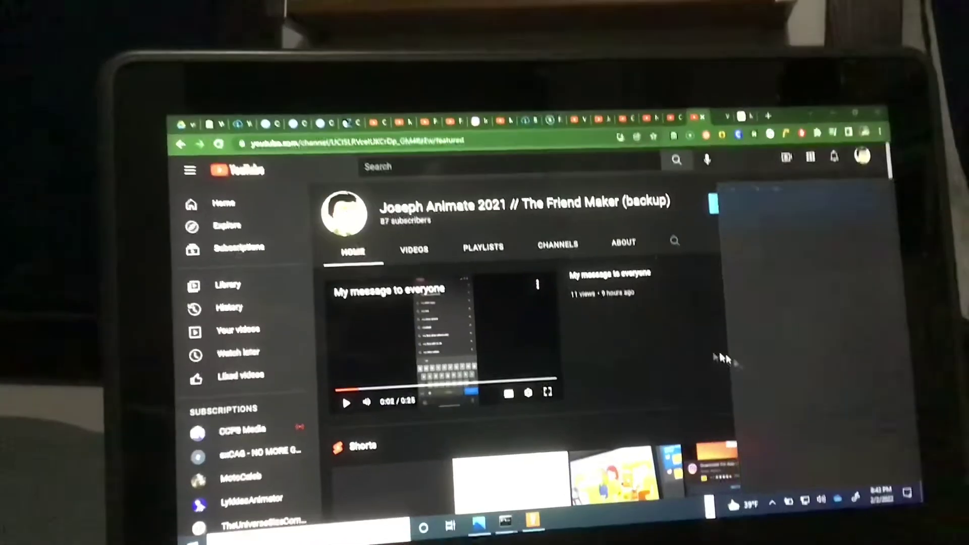
{"action": "left_click", "coordinate": [807, 467]}
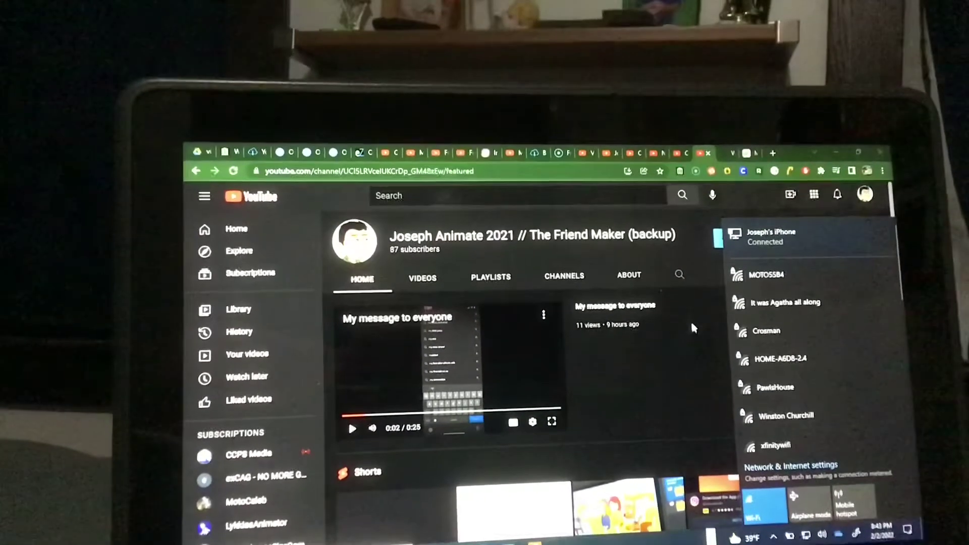
{"action": "left_click", "coordinate": [694, 340]}
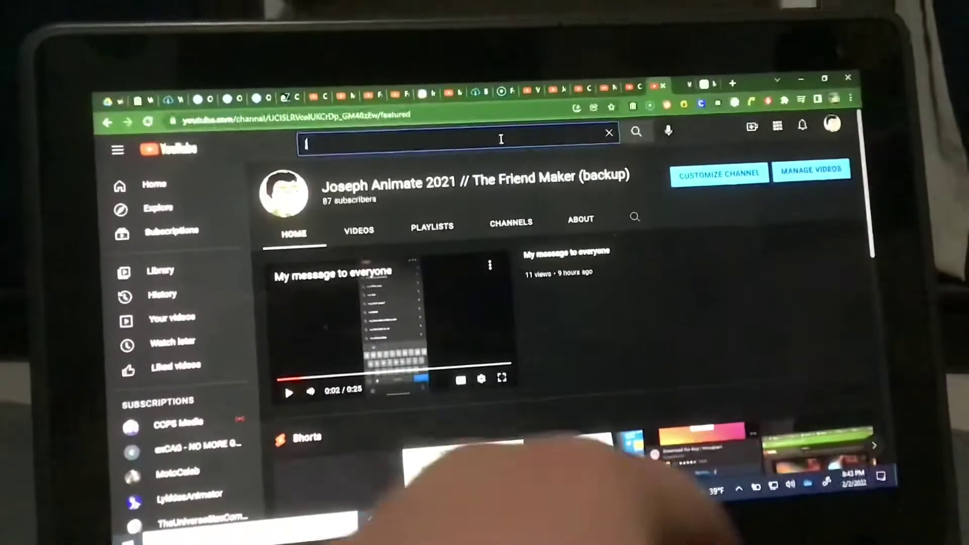
Search YouTube for 'joseph animate 2021', correcting the typo first.
{"action": "left_click", "coordinate": [379, 184]}
{"action": "type", "text": "josepd"}
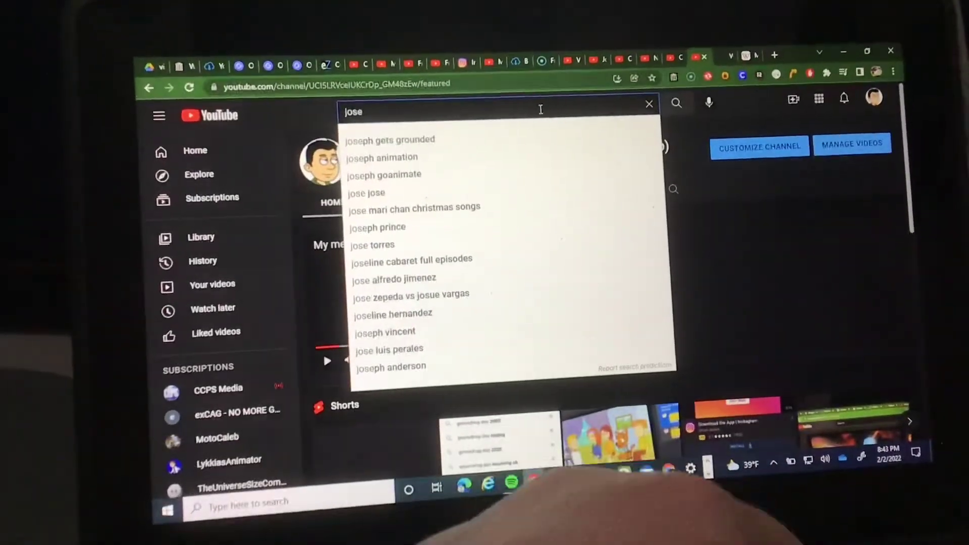
{"action": "key", "text": "BackSpace"}
{"action": "type", "text": "h a"}
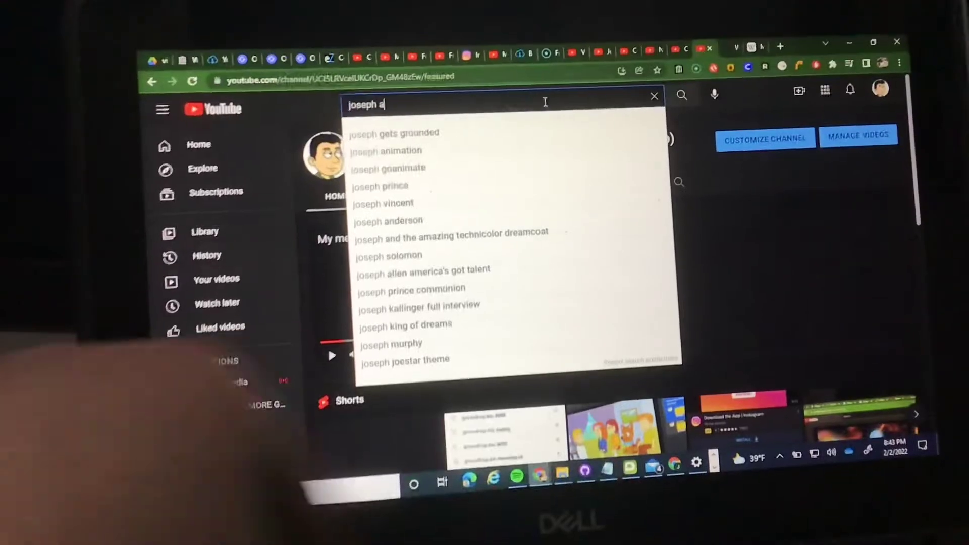
{"action": "type", "text": "nimate"}
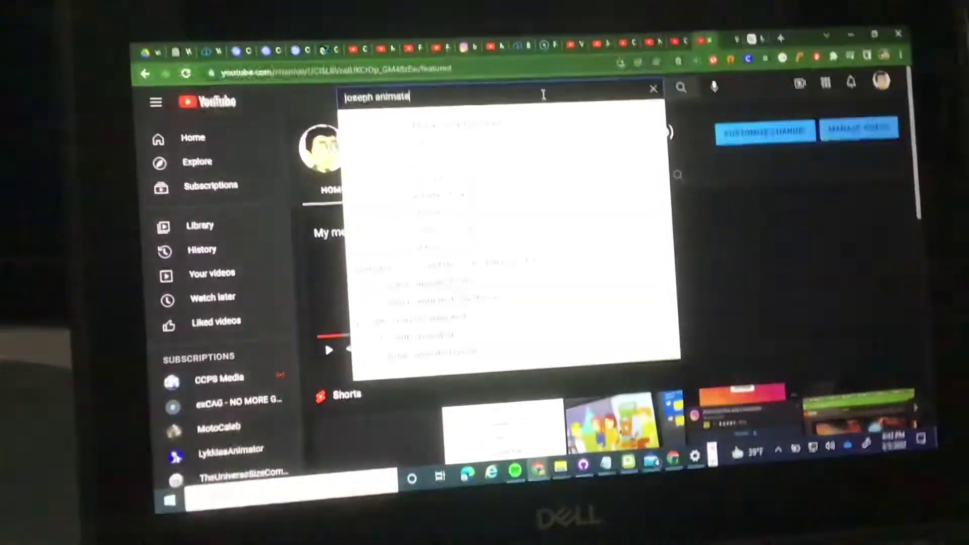
{"action": "left_click", "coordinate": [424, 122]}
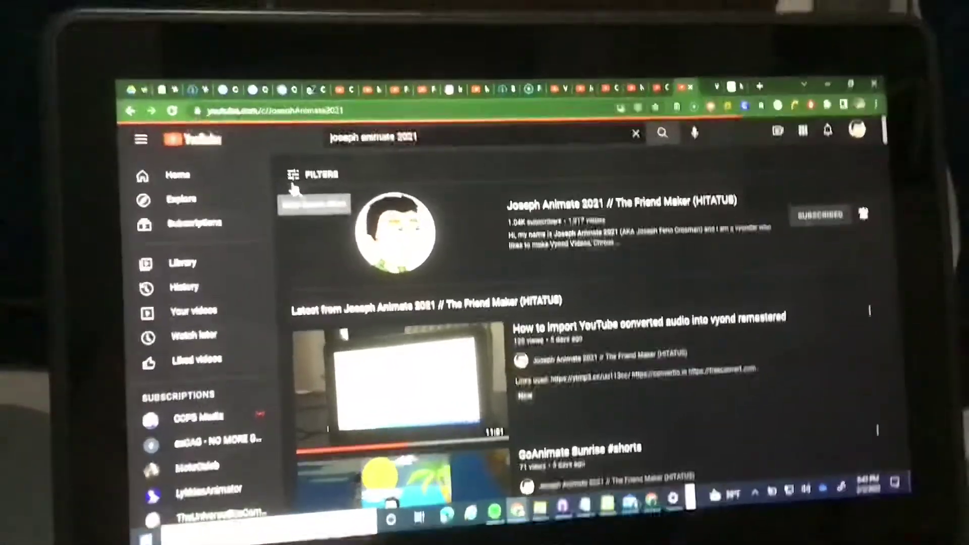
Open 'The Friend Maker (HITATUS)' channel from the search results.
{"action": "left_click", "coordinate": [420, 201]}
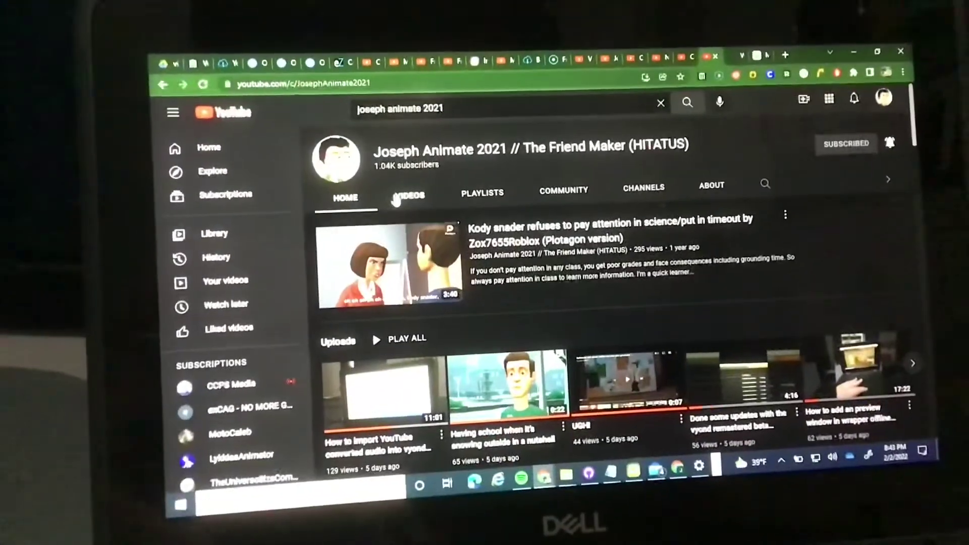